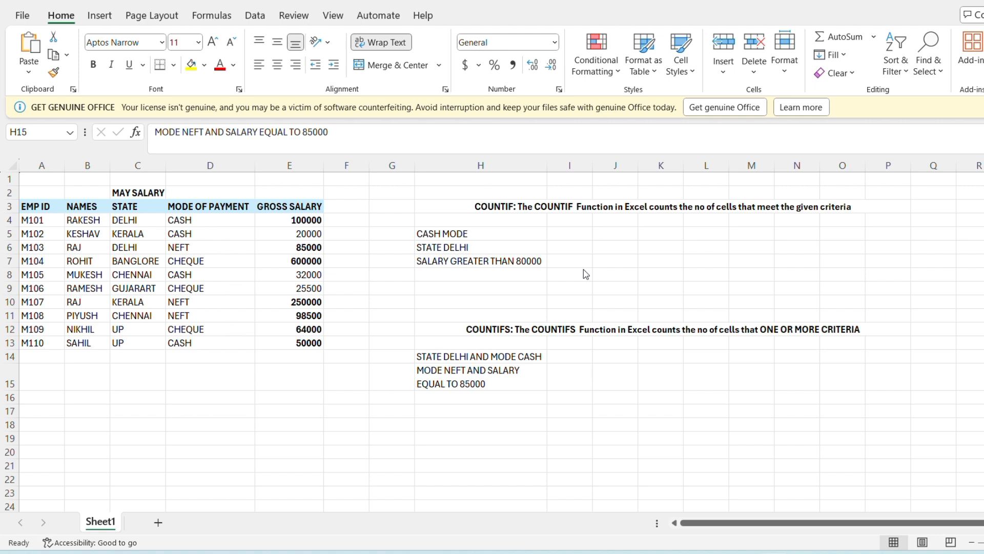
Review the COUNTIF conditions listed in H5:H7 and the CASH entries in the table's mode of payment column.
{"action": "left_click", "coordinate": [583, 269]}
{"action": "left_click", "coordinate": [278, 399]}
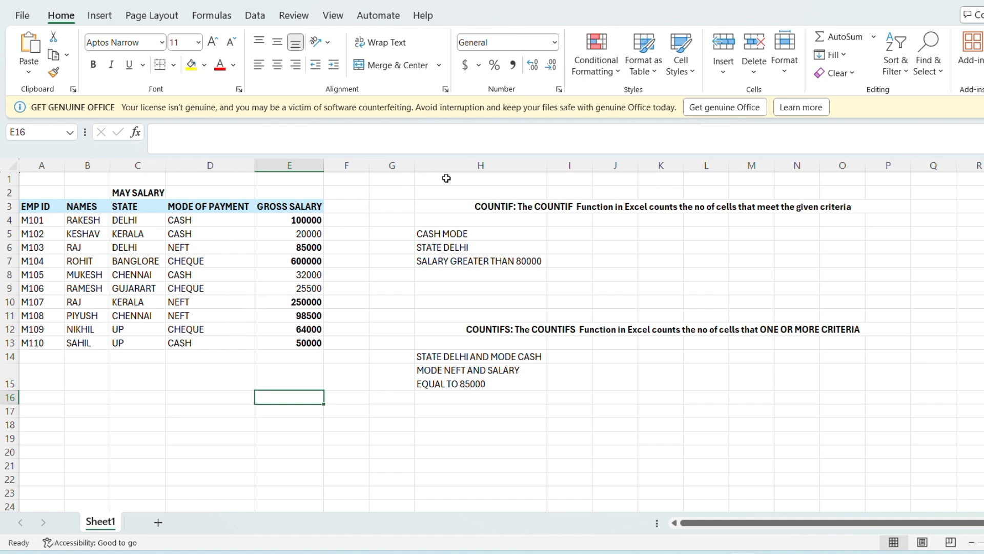
{"action": "left_click", "coordinate": [472, 239]}
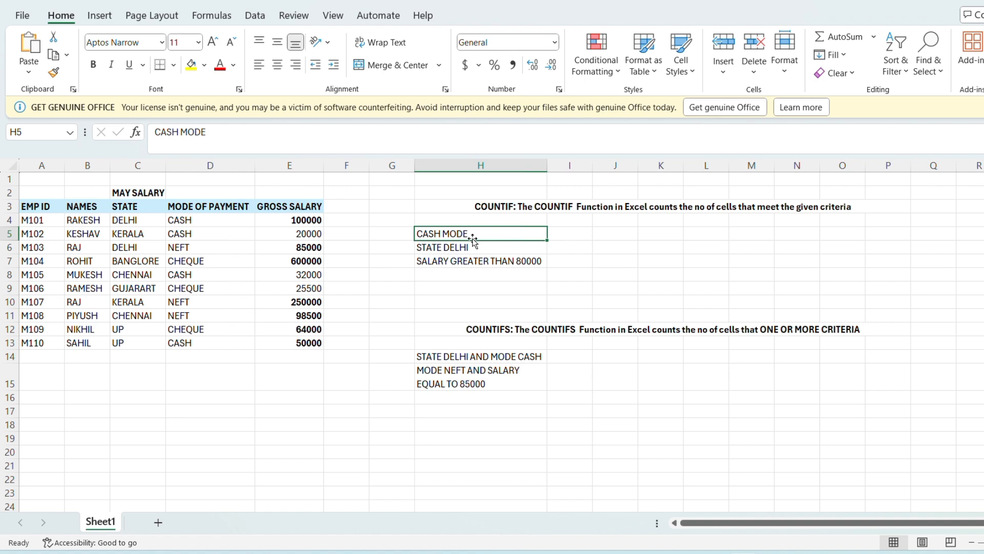
{"action": "key", "text": "Down"}
{"action": "key", "text": "Down"}
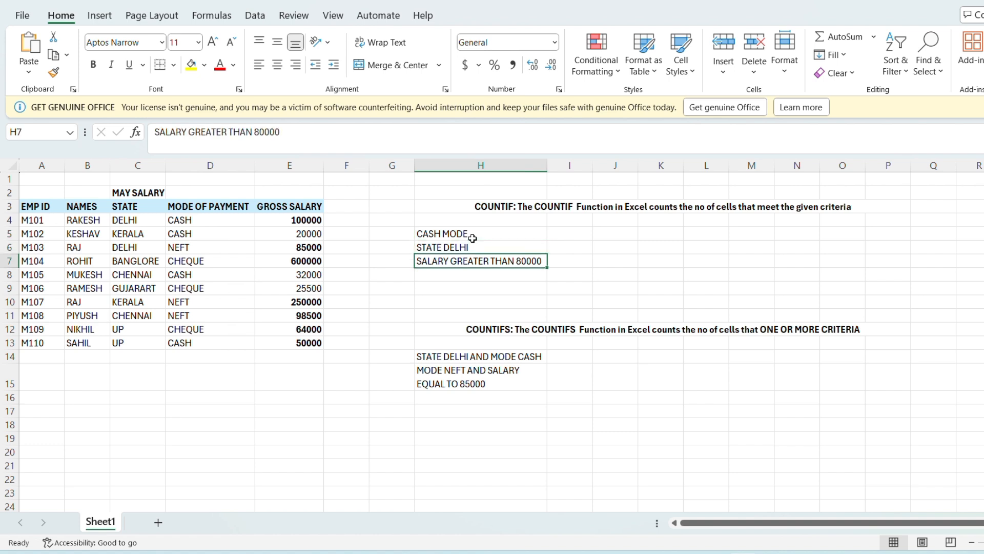
{"action": "key", "text": "Right"}
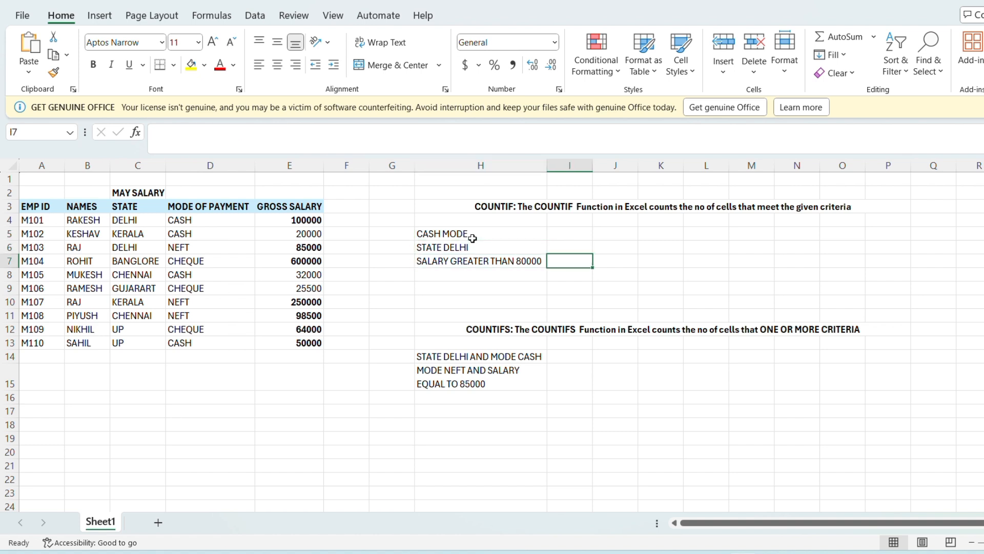
{"action": "key", "text": "Up"}
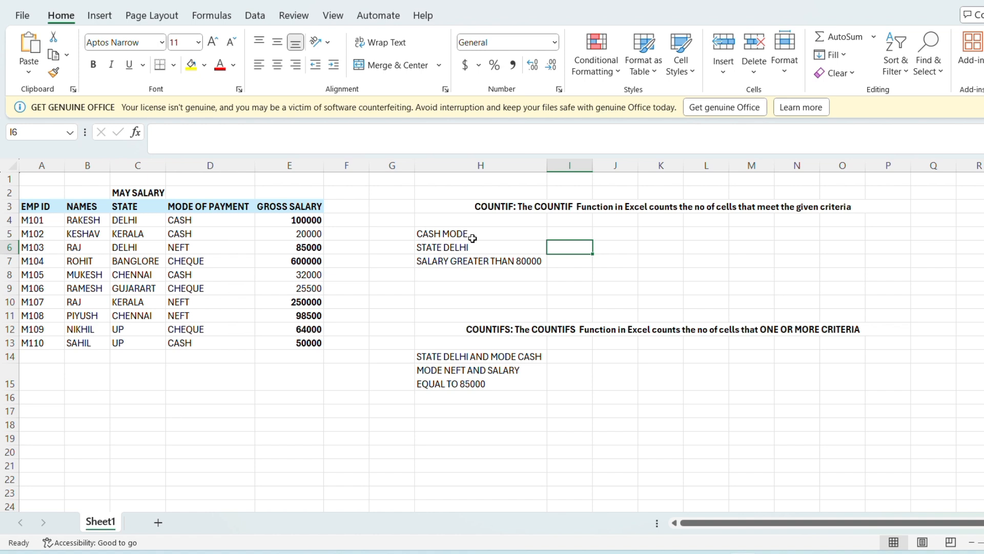
{"action": "left_click", "coordinate": [425, 320]}
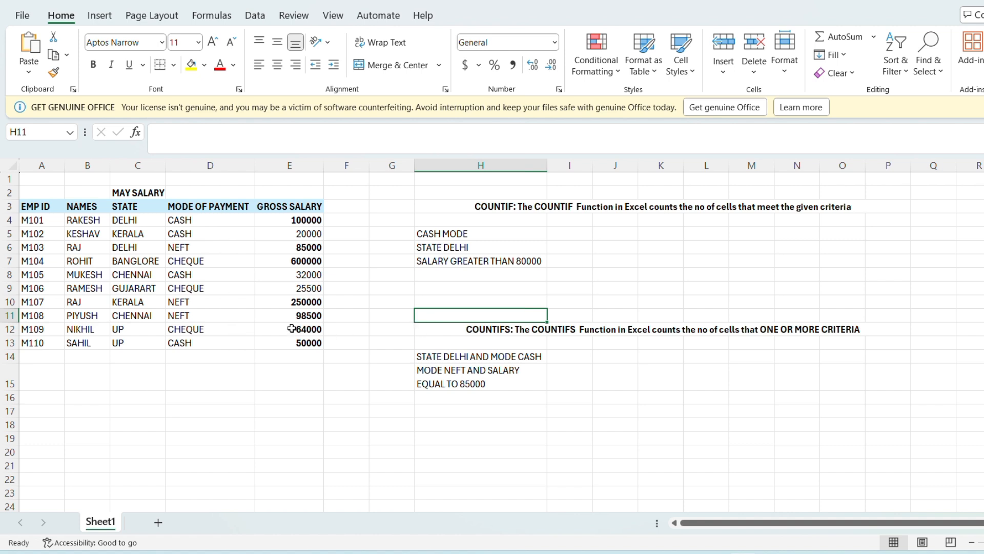
{"action": "left_click", "coordinate": [233, 231]}
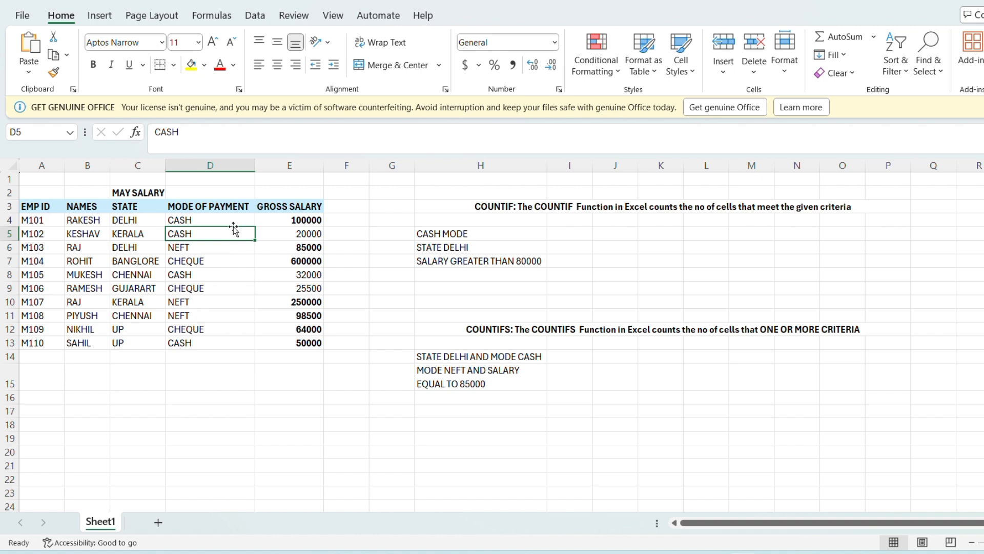
{"action": "left_click", "coordinate": [251, 219]}
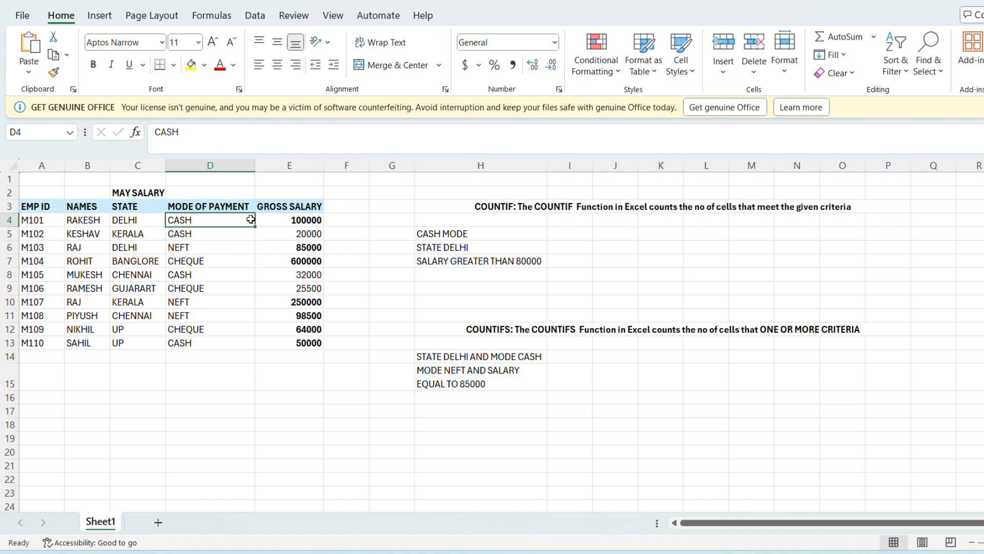
{"action": "key", "text": "Down"}
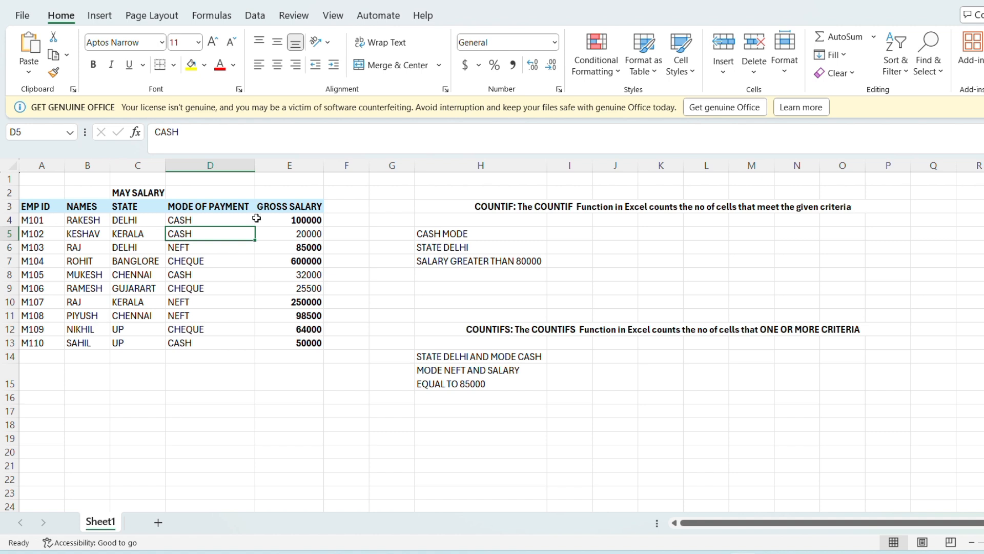
Count the cash payments in cell I5 with the formula =COUNTIF(A3:E13,"CASH").
{"action": "left_click", "coordinate": [559, 238]}
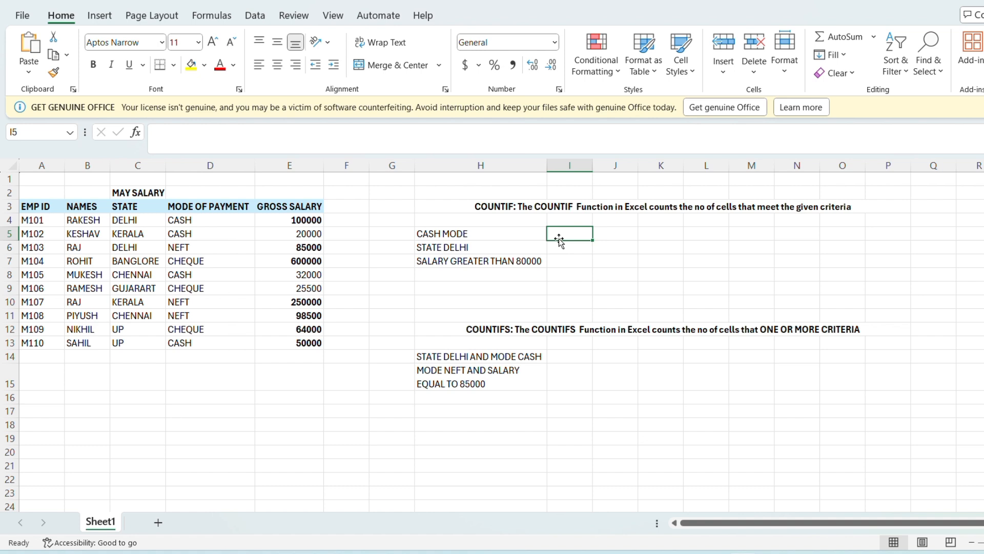
{"action": "type", "text": "="}
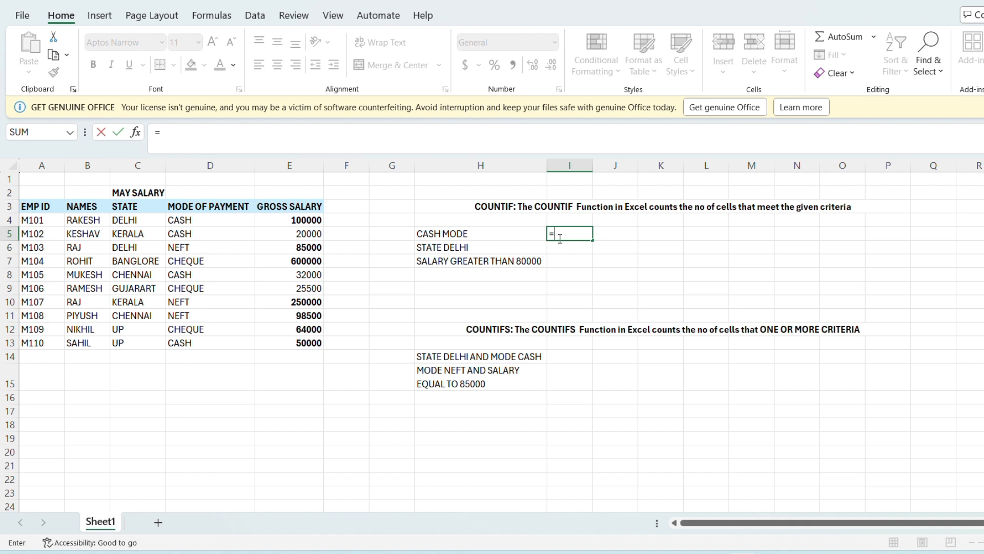
{"action": "type", "text": "COUN"}
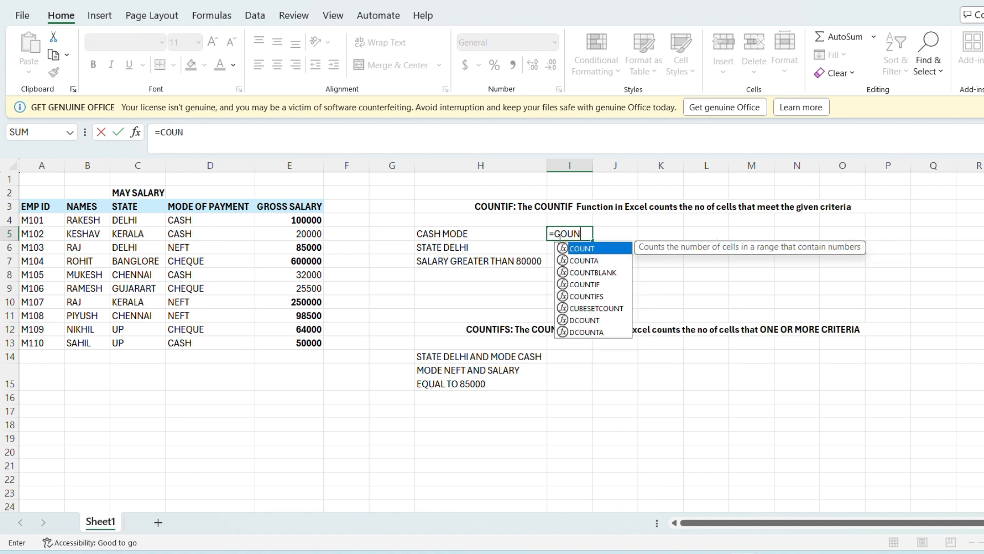
{"action": "type", "text": "TIF"}
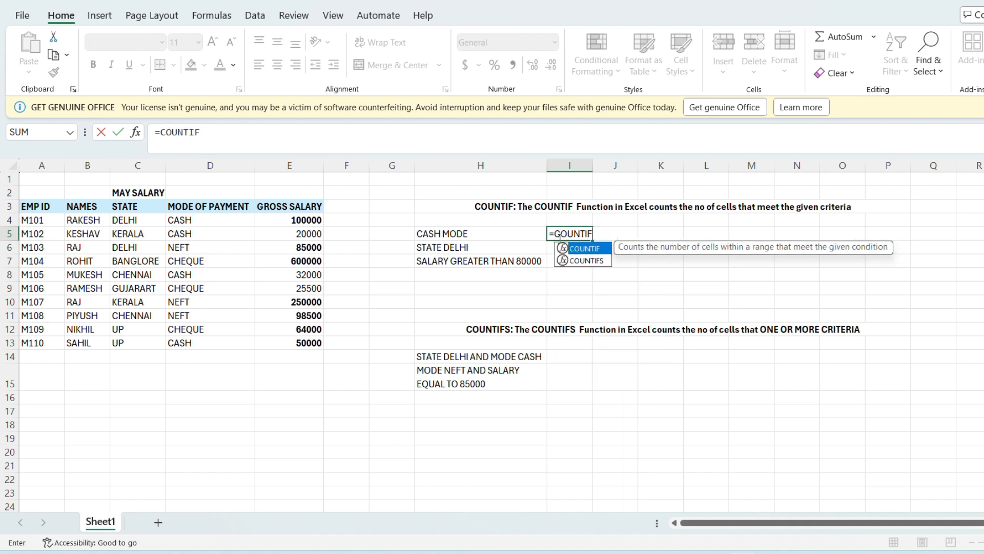
{"action": "type", "text": "("}
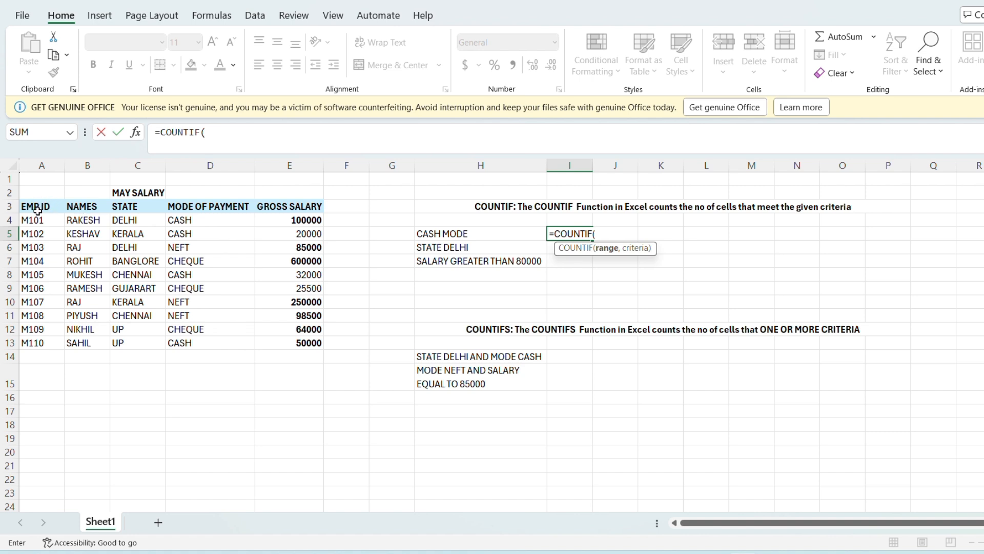
{"action": "left_click_drag", "start_coordinate": [36, 208], "coordinate": [291, 345]}
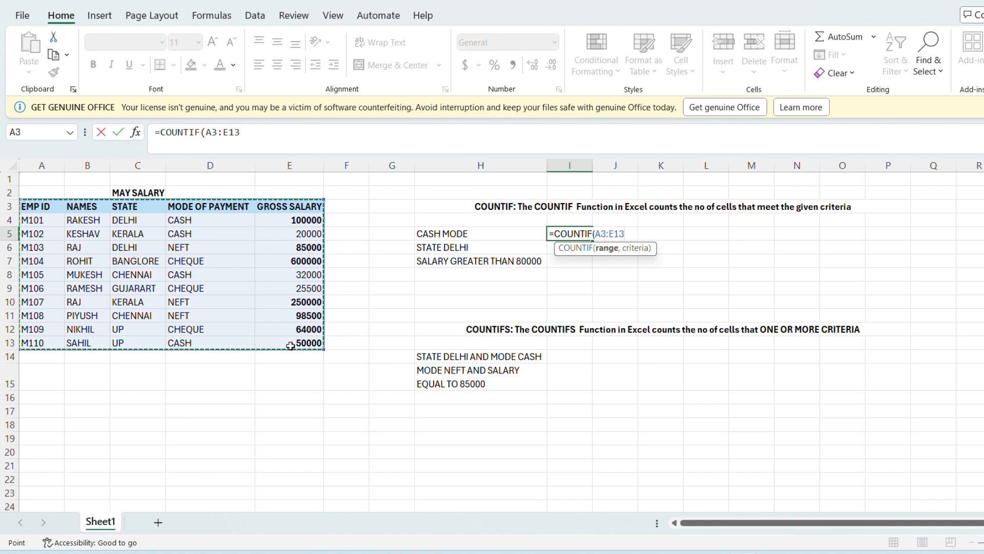
{"action": "type", "text": ","}
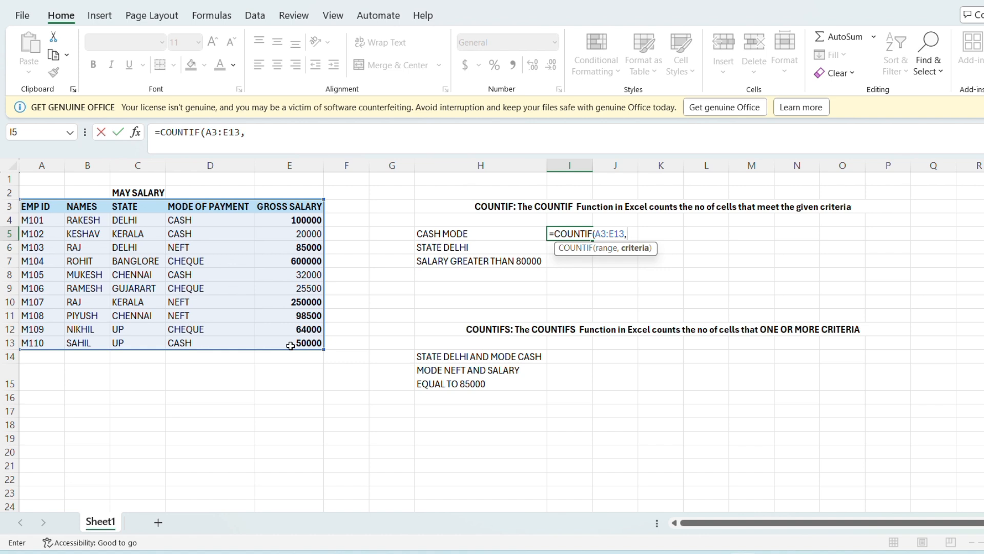
{"action": "type", "text": "\"CASH\""}
{"action": "key", "text": "Return"}
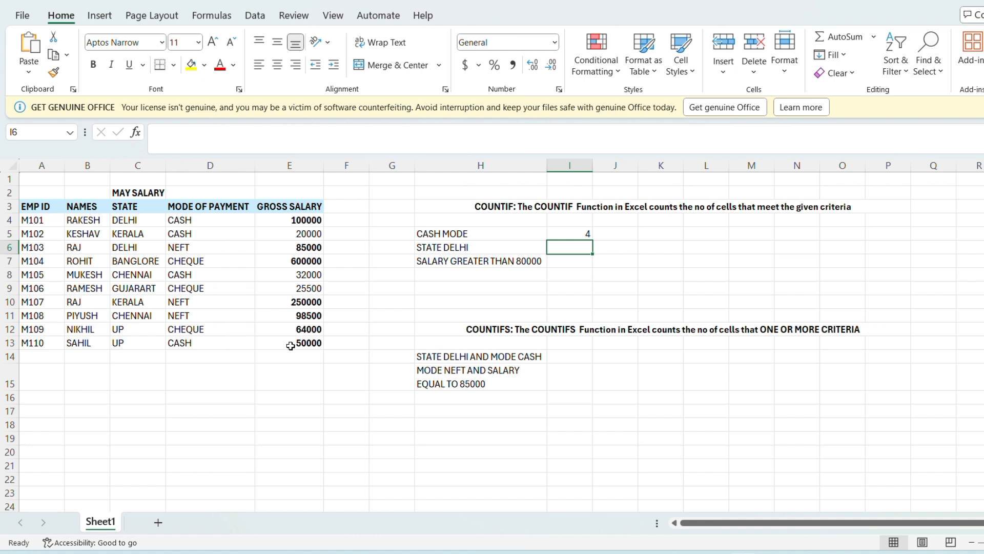
Count the Delhi entries in cell I6 with COUNTIF over A3:E13, using cell C6 as the criterion.
{"action": "type", "text": "=C"}
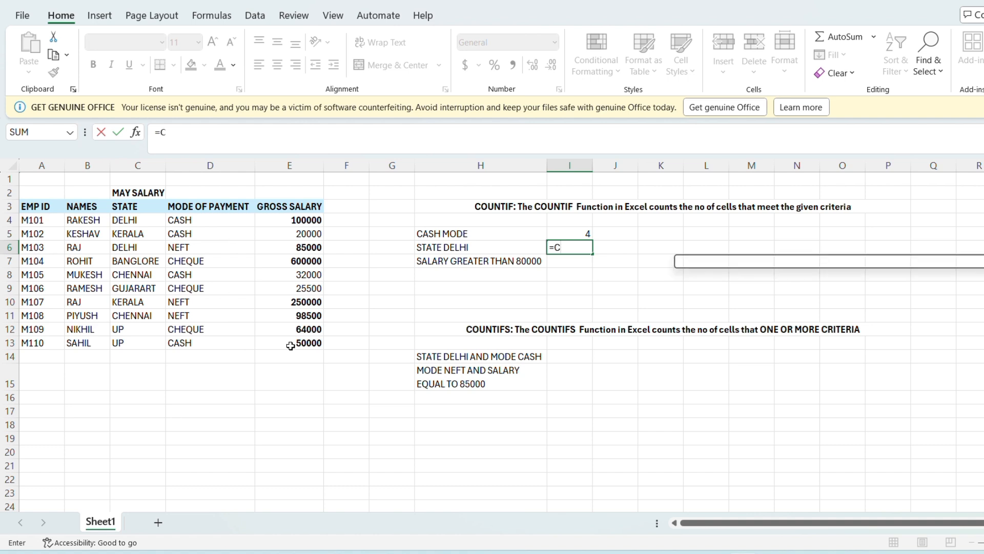
{"action": "type", "text": "OUNTI"}
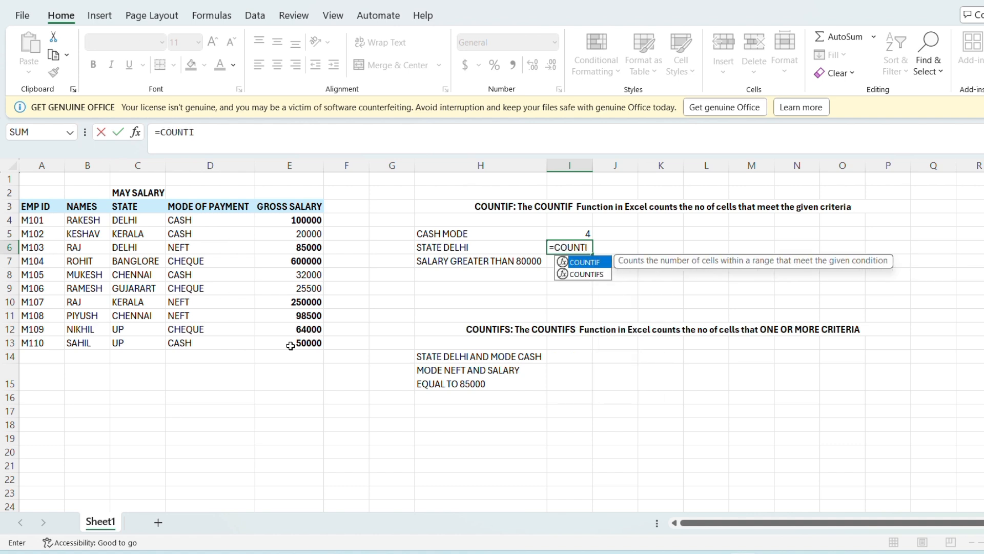
{"action": "type", "text": "F("}
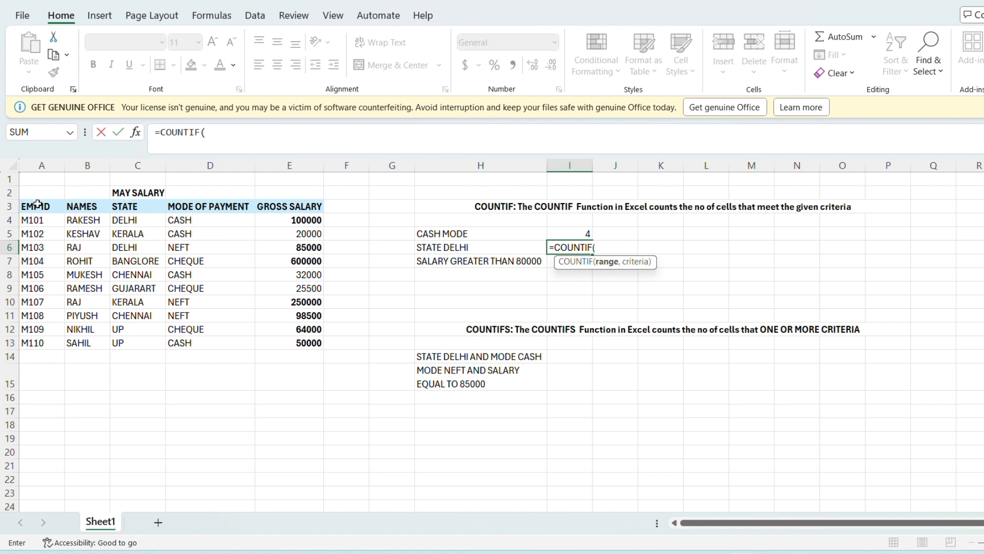
{"action": "left_click_drag", "start_coordinate": [37, 210], "coordinate": [293, 342]}
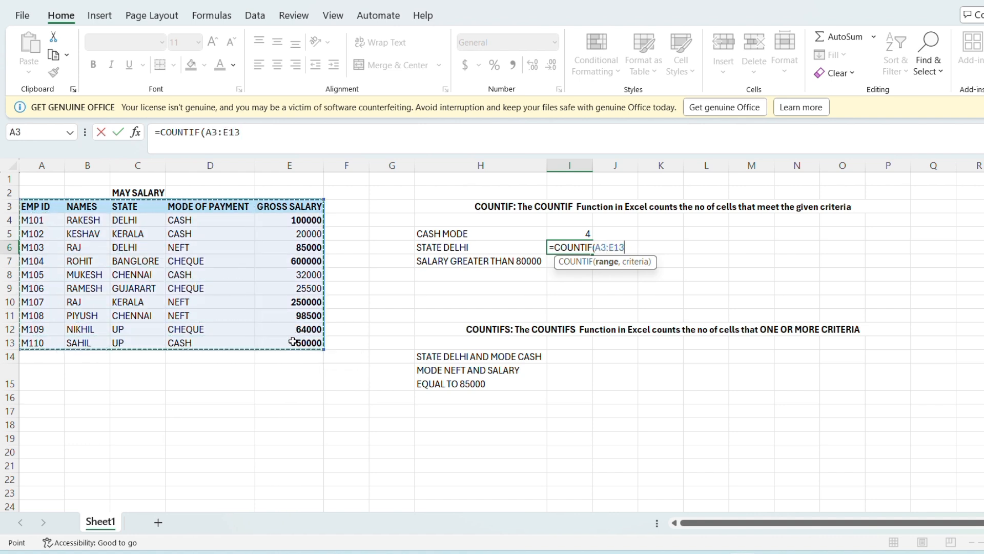
{"action": "type", "text": "."}
{"action": "key", "text": "BackSpace"}
{"action": "type", "text": ","}
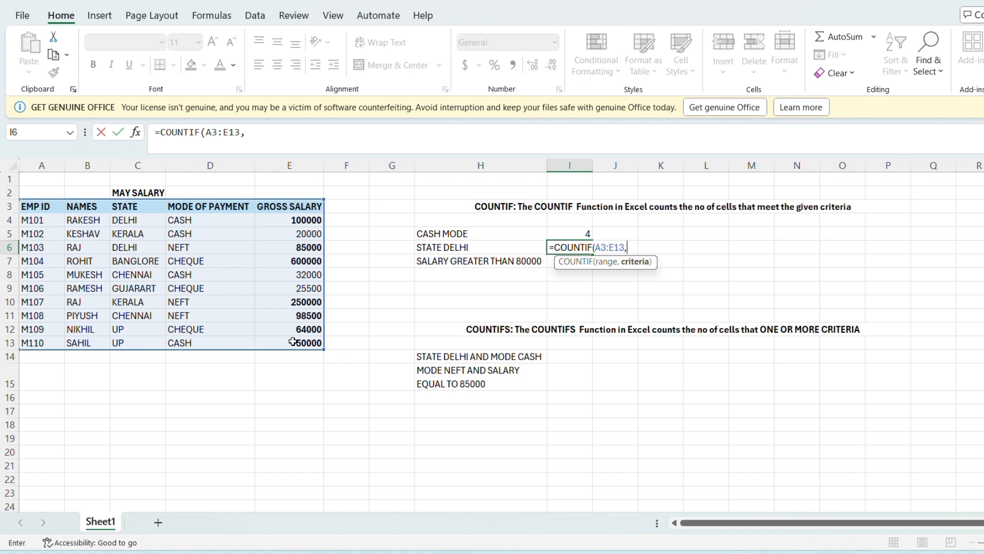
{"action": "left_click", "coordinate": [138, 250]}
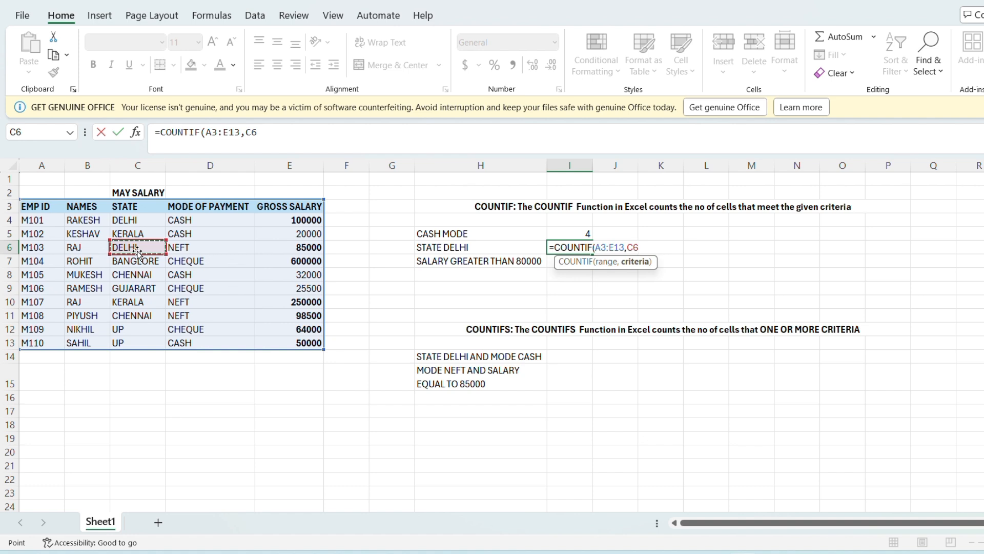
{"action": "key", "text": "Return"}
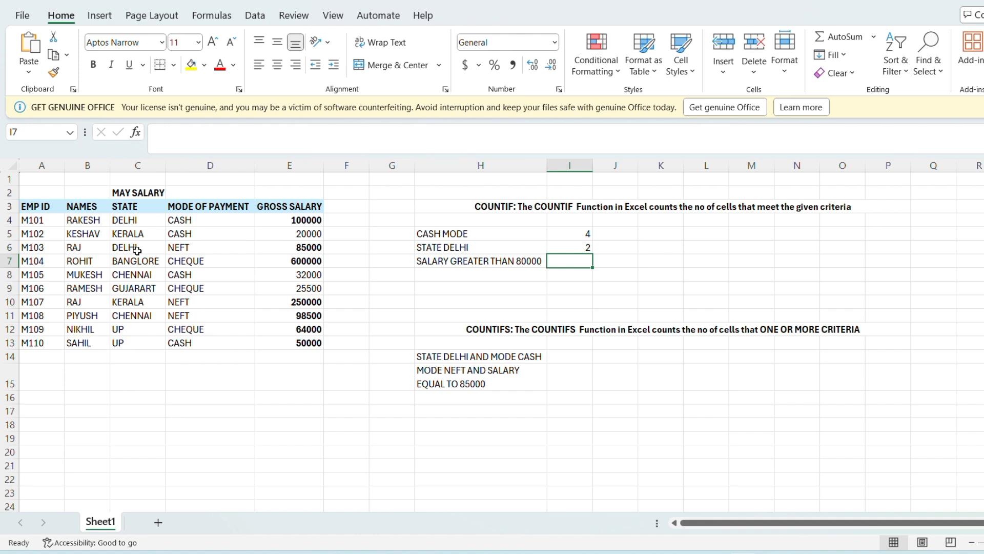
{"action": "left_click", "coordinate": [137, 251]}
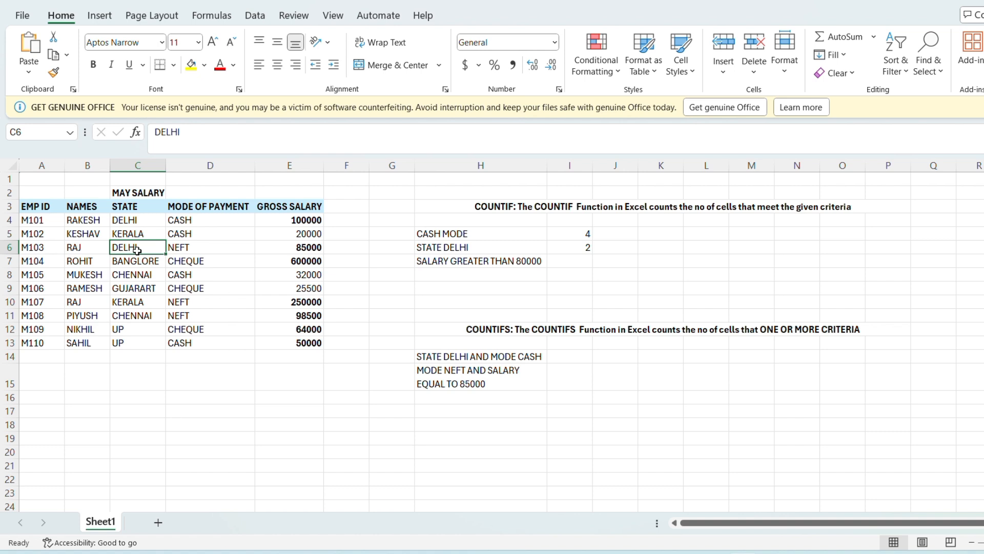
Count the salaries greater than 80000 in cell I7 with the formula =COUNTIF(A3:E13,">80000").
{"action": "left_click", "coordinate": [582, 263]}
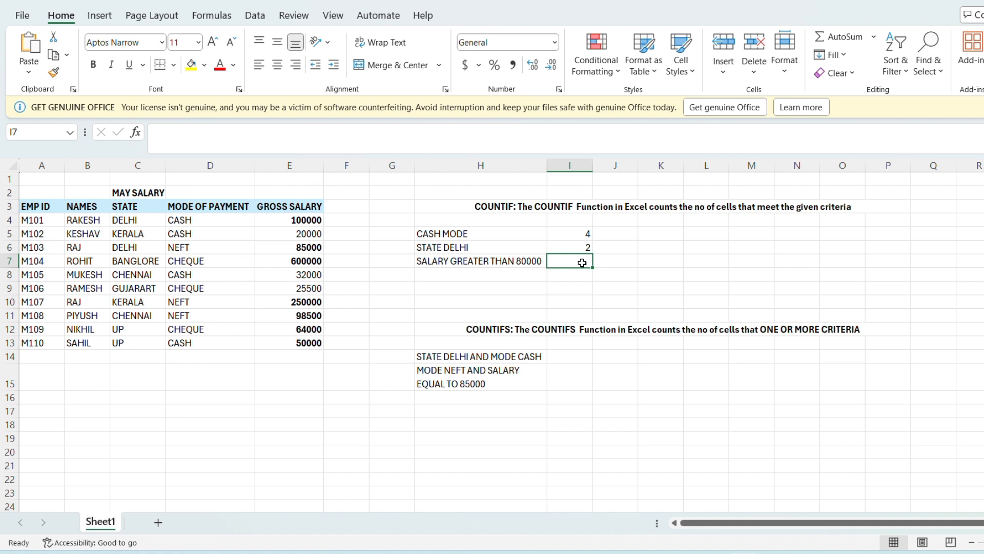
{"action": "type", "text": "=CO"}
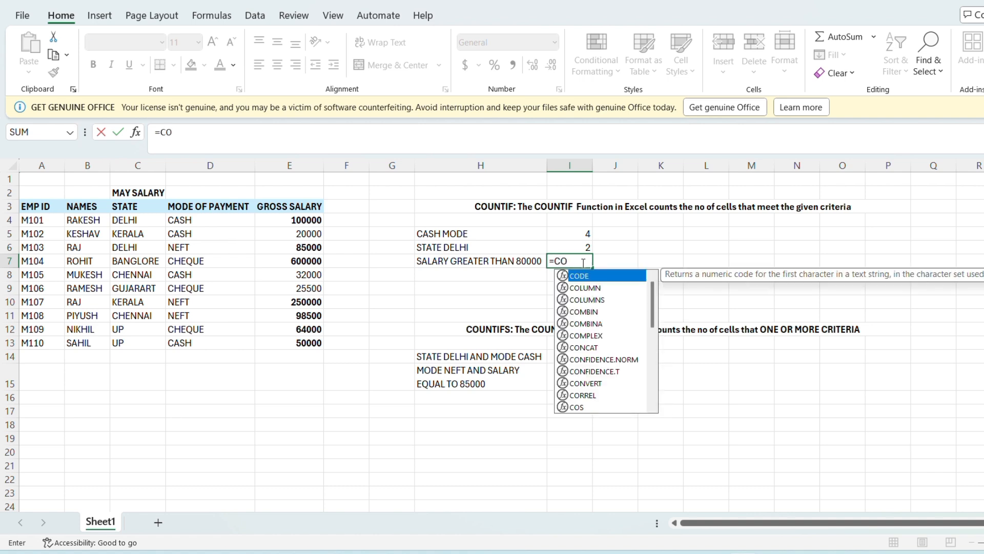
{"action": "type", "text": "UNTIF"}
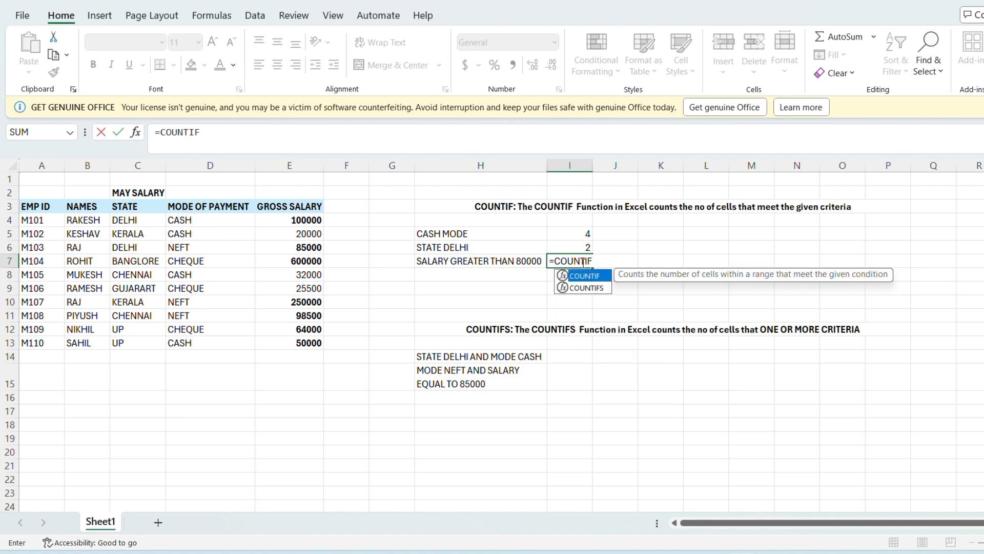
{"action": "type", "text": "("}
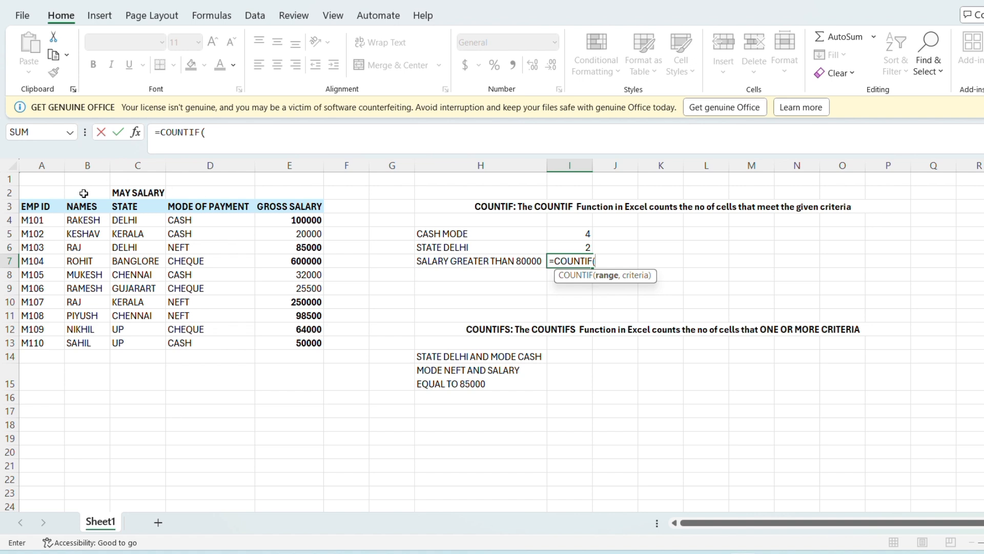
{"action": "left_click_drag", "start_coordinate": [52, 206], "coordinate": [285, 339]}
{"action": "type", "text": ","}
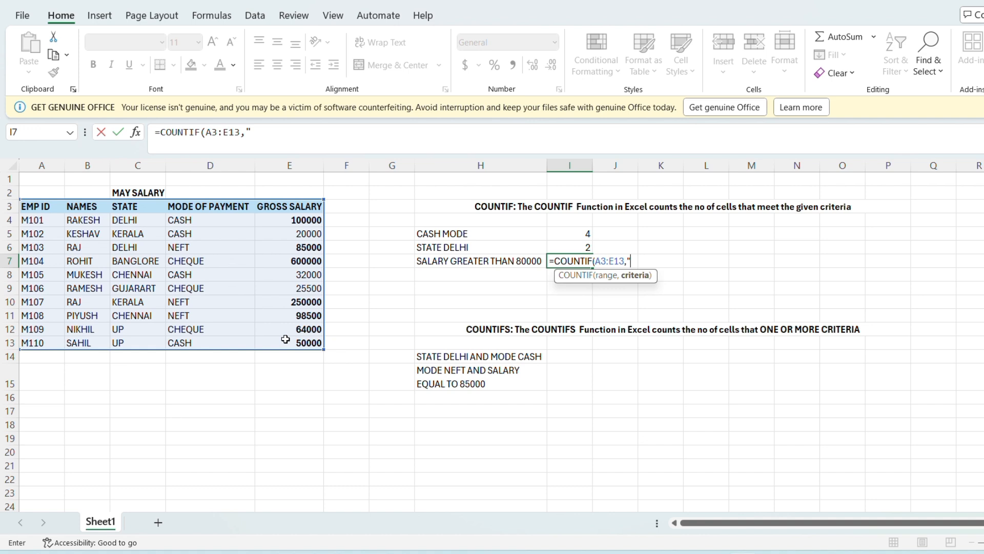
{"action": "type", "text": ">80000\""}
{"action": "key", "text": "Return"}
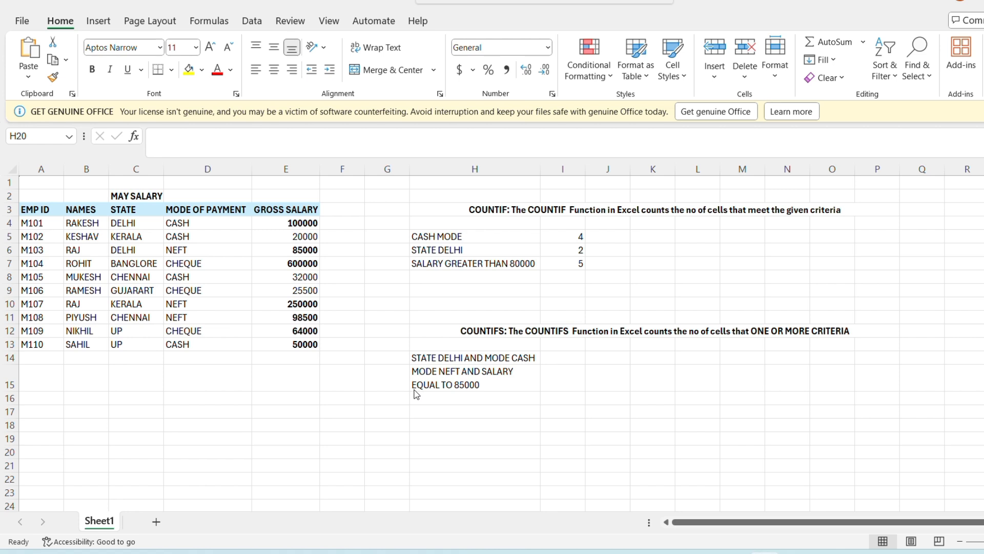
Count the Delhi entries paid in cash in cell I14 with the formula =COUNTIFS(C3:C13,"DELHI",D3:D13,"CASH").
{"action": "left_click", "coordinate": [572, 353]}
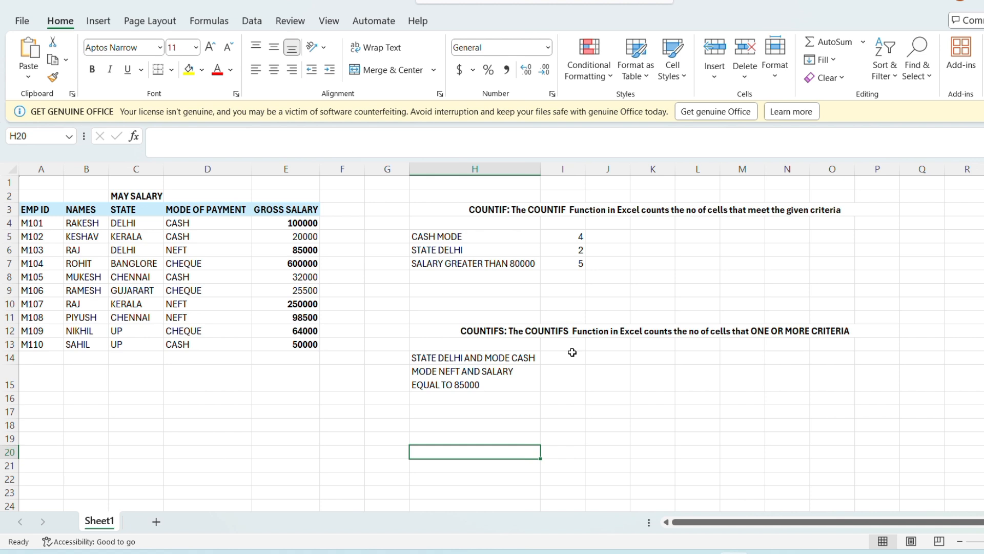
{"action": "left_click", "coordinate": [565, 359]}
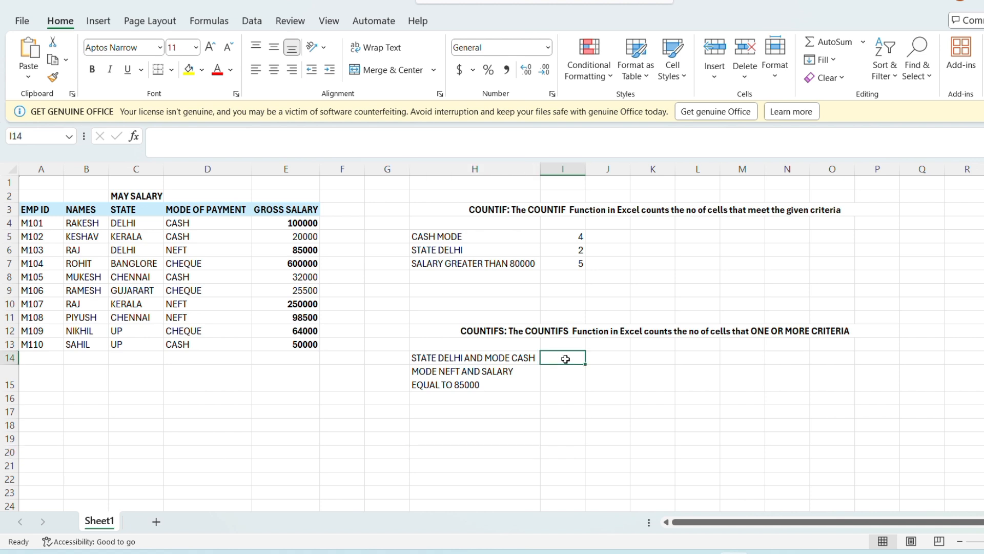
{"action": "type", "text": "=COUN"}
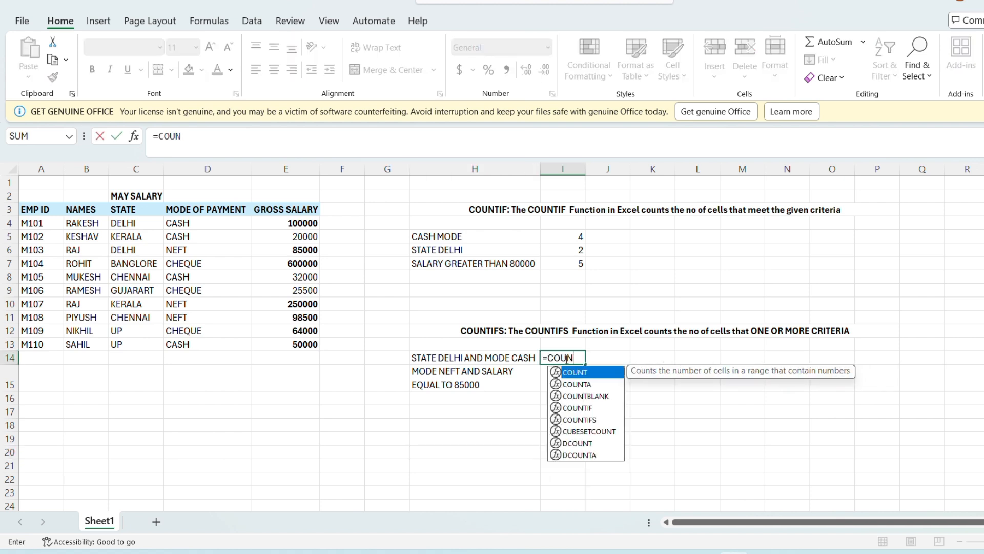
{"action": "type", "text": "TIFS("}
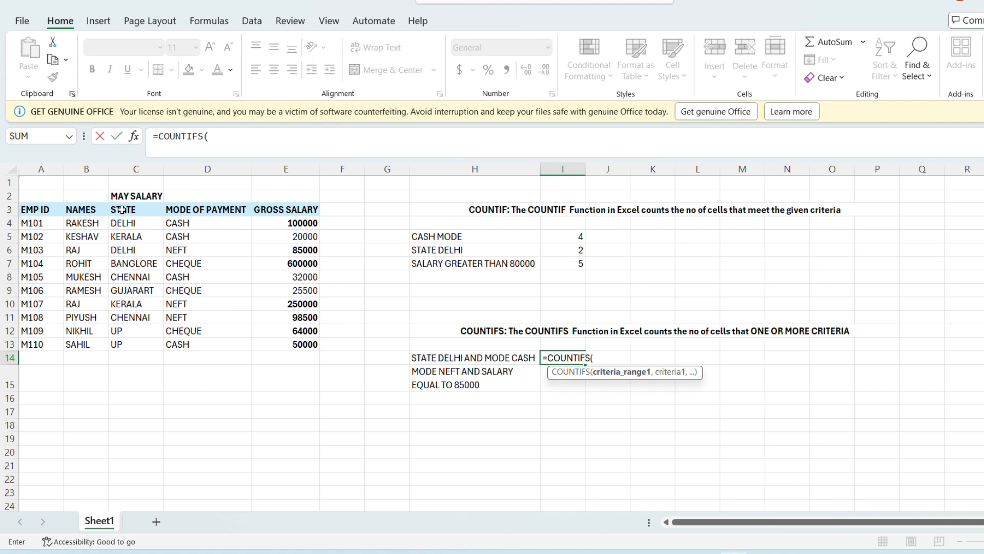
{"action": "left_click_drag", "start_coordinate": [119, 207], "coordinate": [149, 354]}
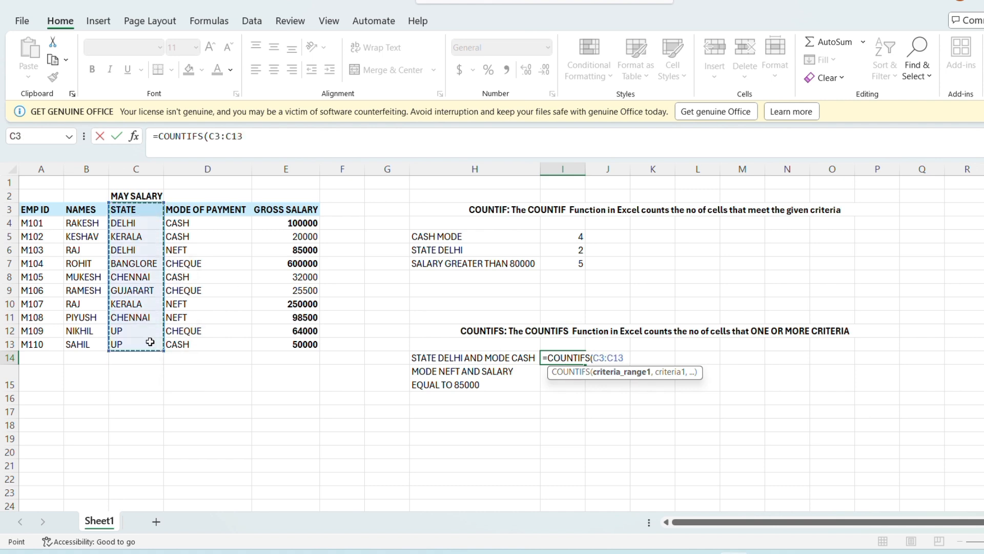
{"action": "type", "text": ","}
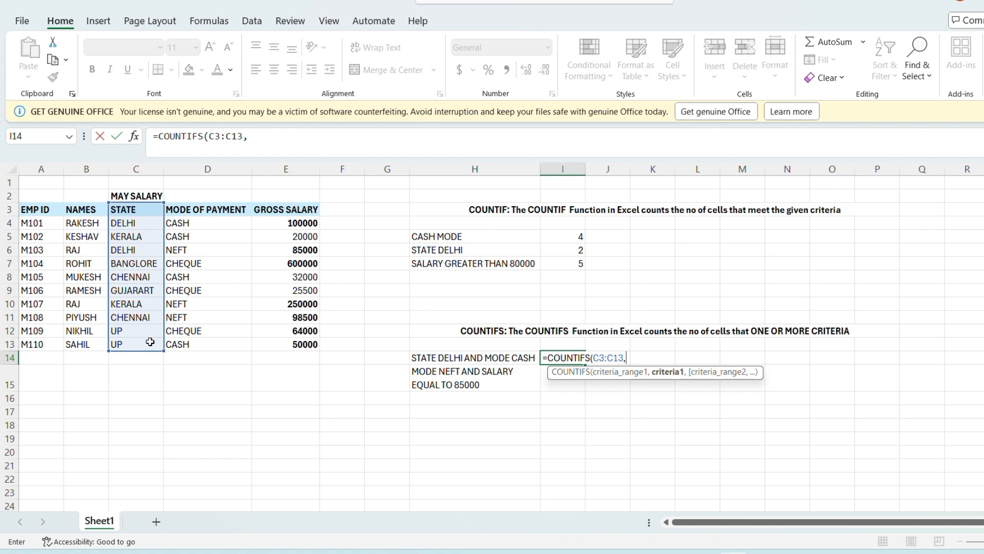
{"action": "type", "text": "\"DELHI\","}
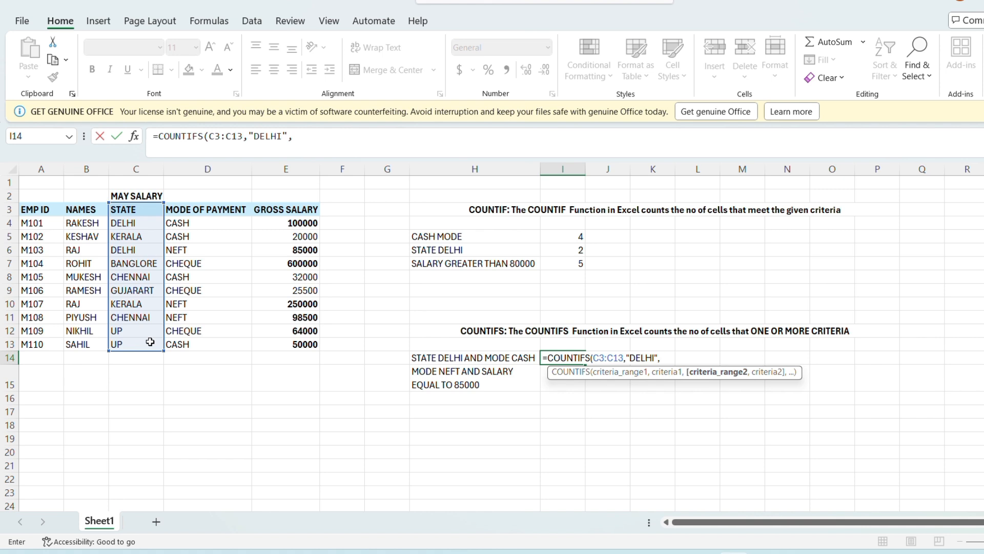
{"action": "left_click", "coordinate": [210, 206]}
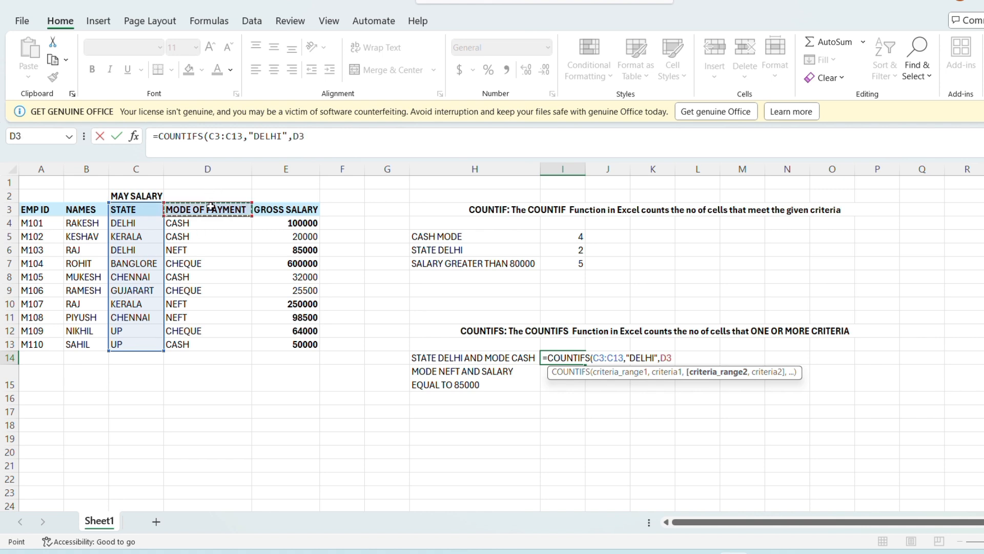
{"action": "left_click_drag", "start_coordinate": [210, 206], "coordinate": [214, 344]}
{"action": "type", "text": ","}
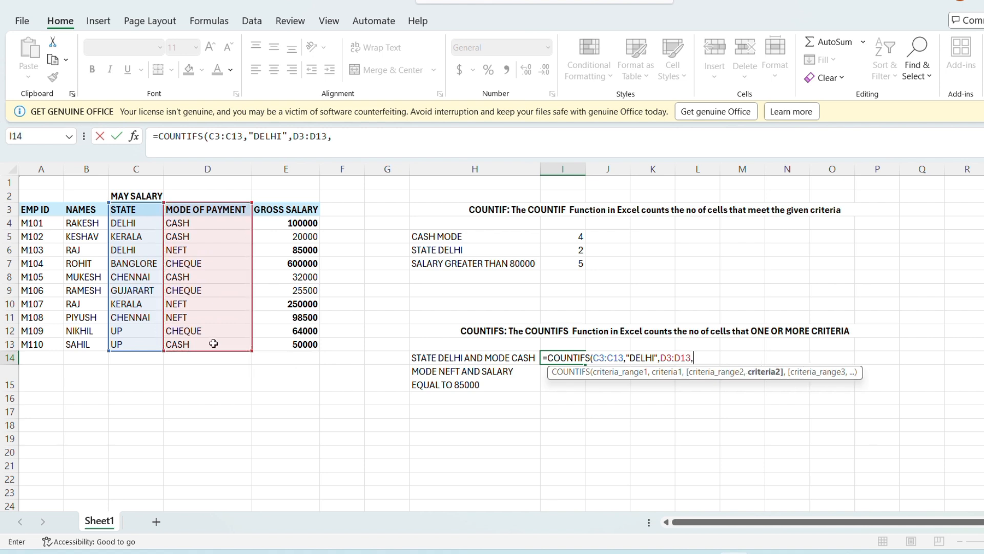
{"action": "type", "text": "\"CASH\""}
{"action": "key", "text": "Return"}
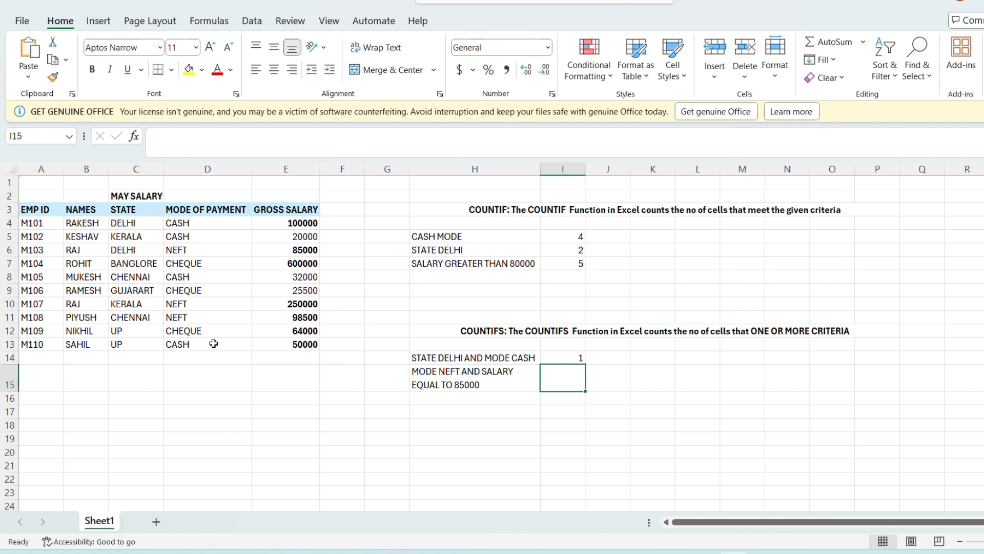
Count the NEFT entries with a salary of 85000 in cell I15 using =COUNTIFS(D3:D13,D6,E3:E13,"=85000"), and check cells D6 and E6.
{"action": "type", "text": "=COUNTIFS"}
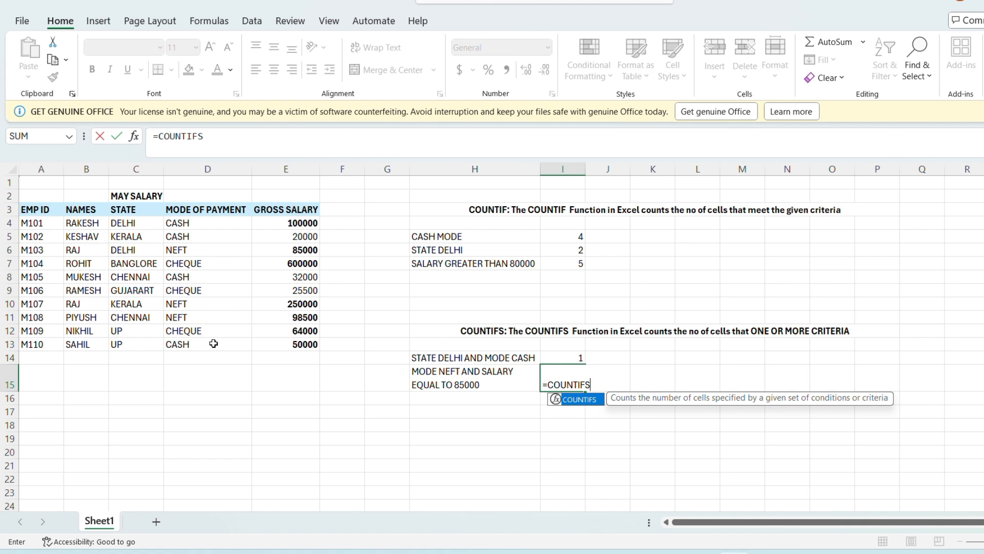
{"action": "type", "text": "("}
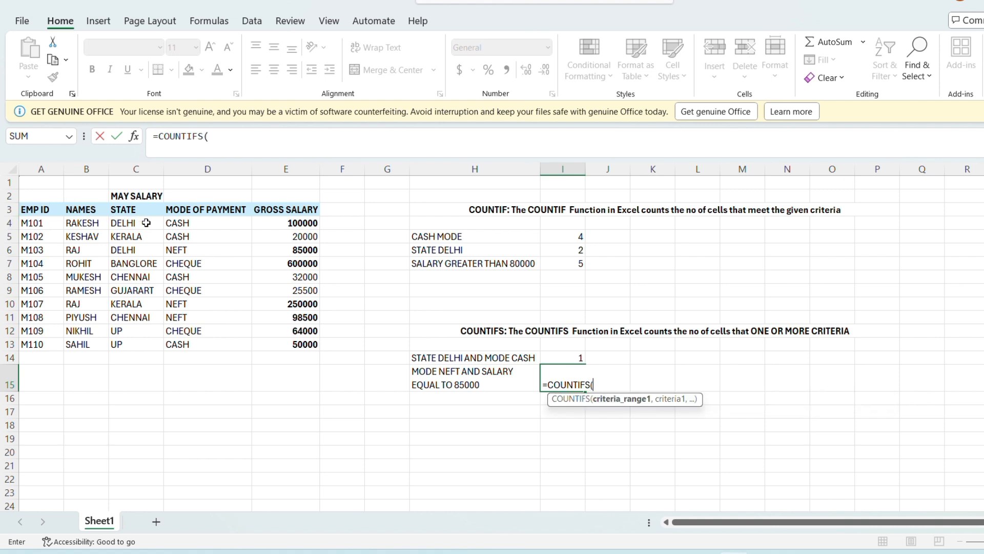
{"action": "left_click_drag", "start_coordinate": [194, 210], "coordinate": [197, 340]}
{"action": "type", "text": ","}
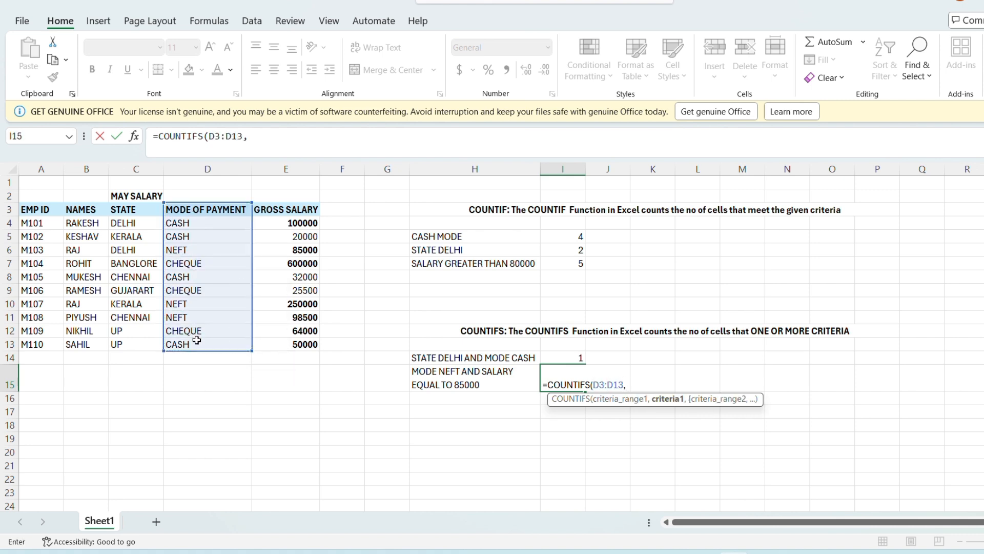
{"action": "left_click", "coordinate": [194, 255]}
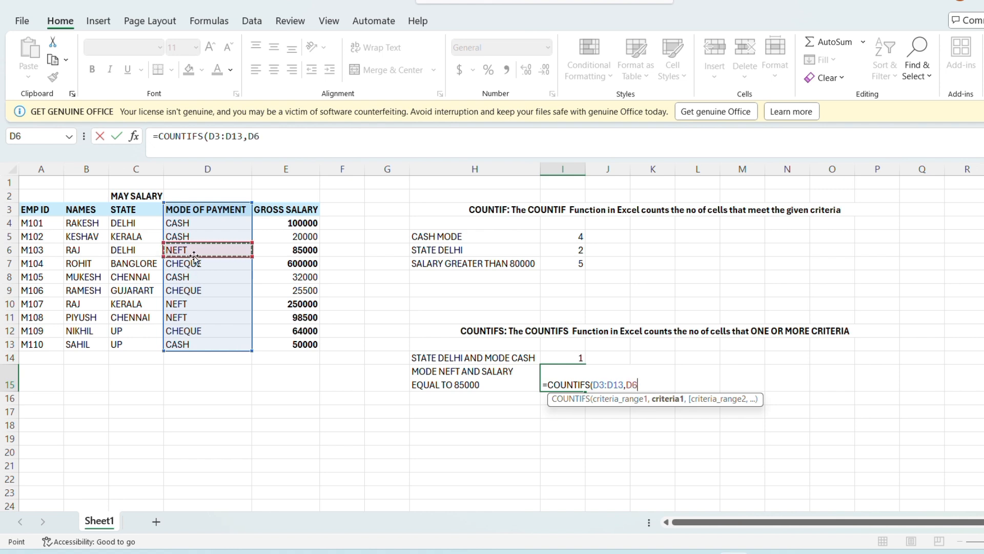
{"action": "type", "text": ","}
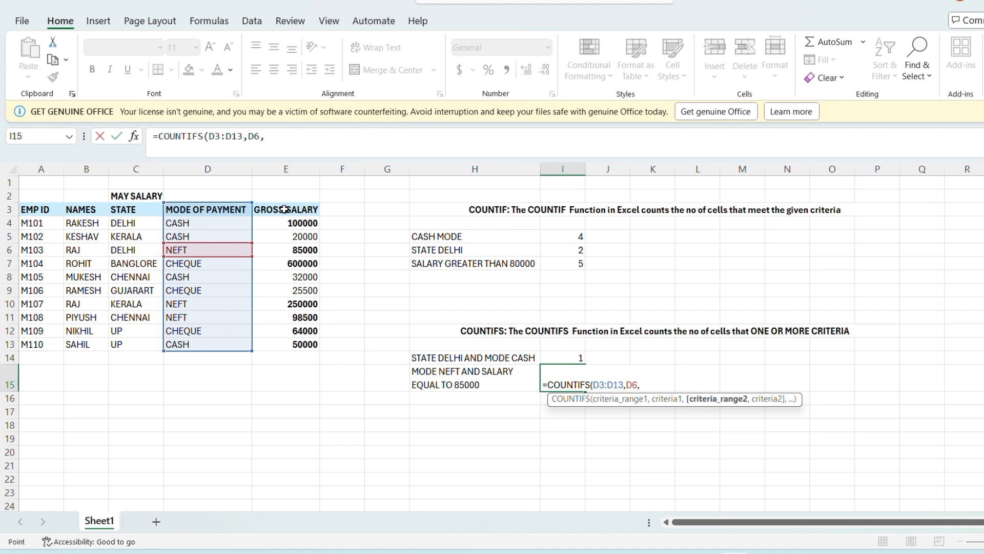
{"action": "left_click_drag", "start_coordinate": [285, 210], "coordinate": [296, 347]}
{"action": "type", "text": ","}
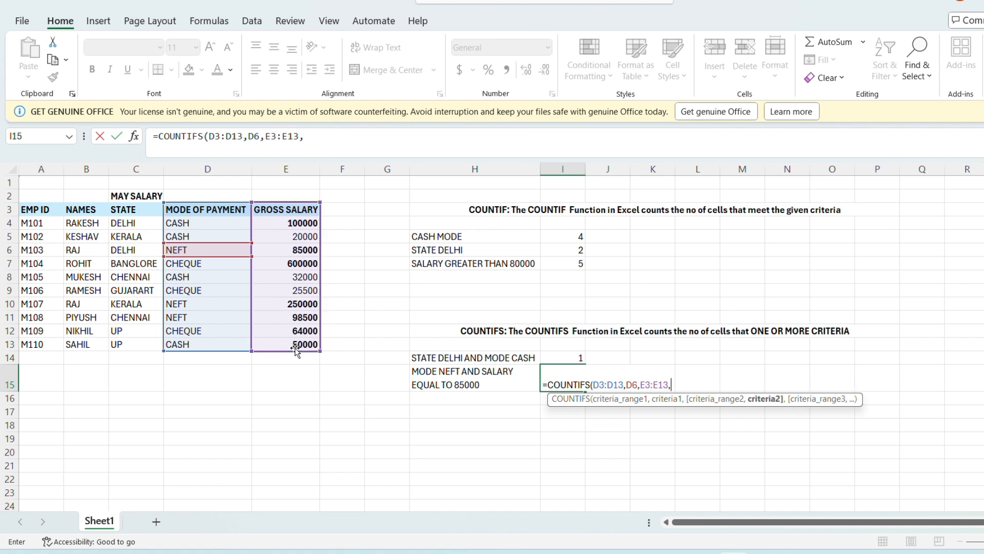
{"action": "type", "text": "\"=85000\""}
{"action": "key", "text": "Return"}
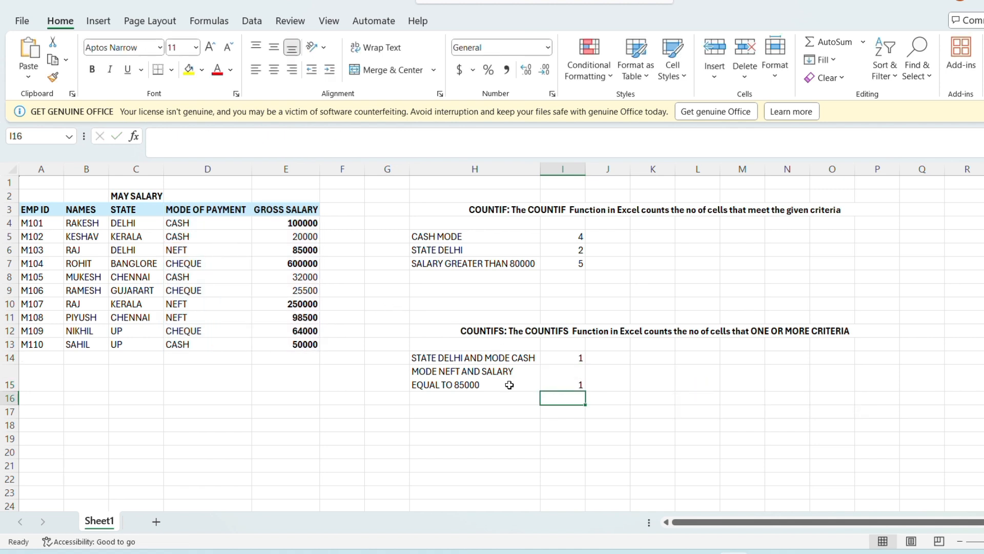
{"action": "left_click", "coordinate": [217, 253]}
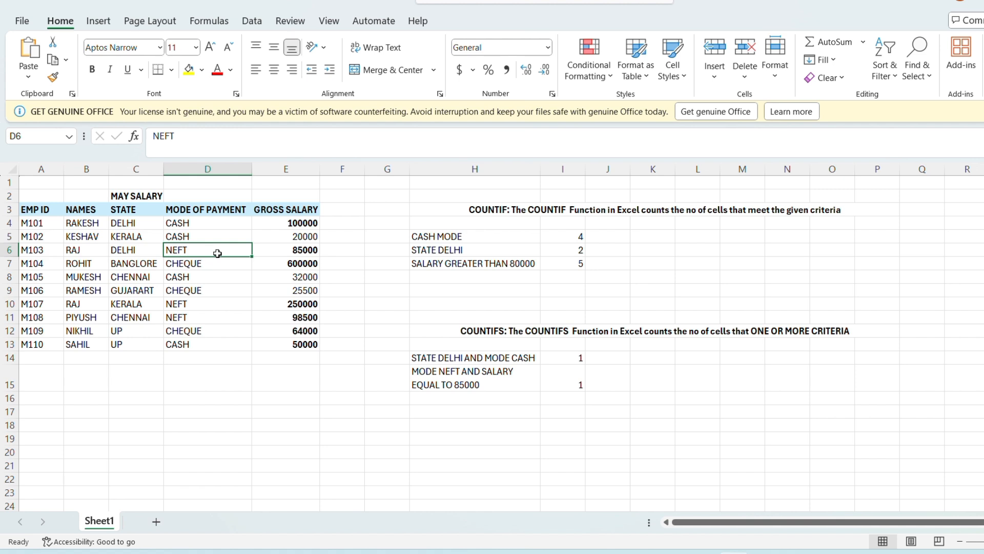
{"action": "key", "text": "Right"}
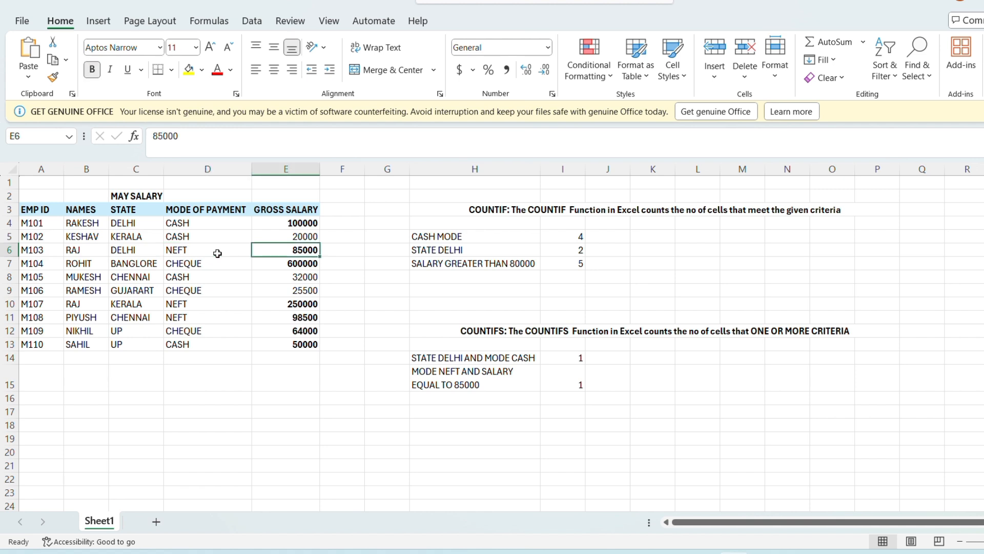